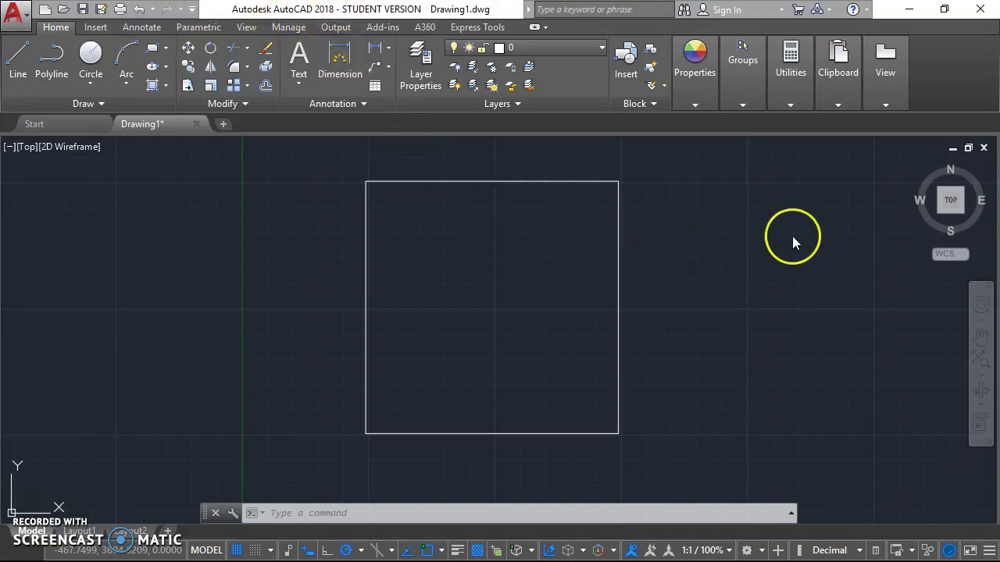
- Expand the Utilities Measure list so the Distance tool's tooltip description is displayed
click(784, 99)
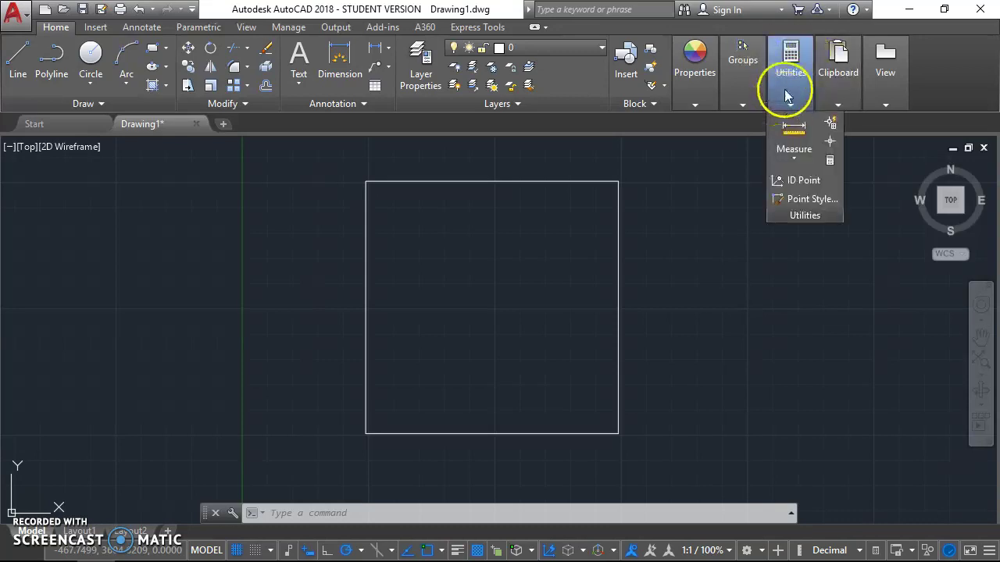
click(693, 235)
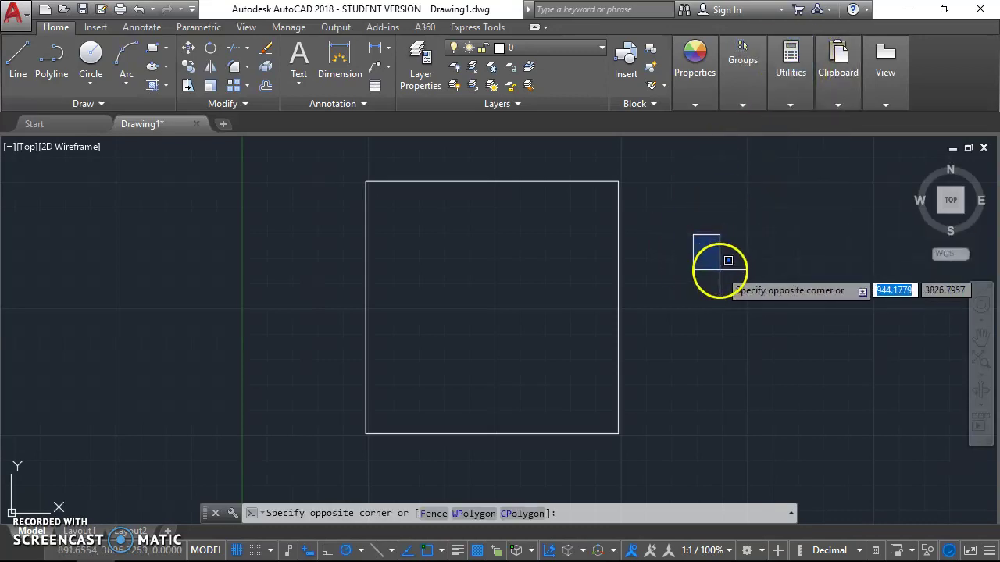
key(Escape)
click(787, 74)
mouse_move(791, 74)
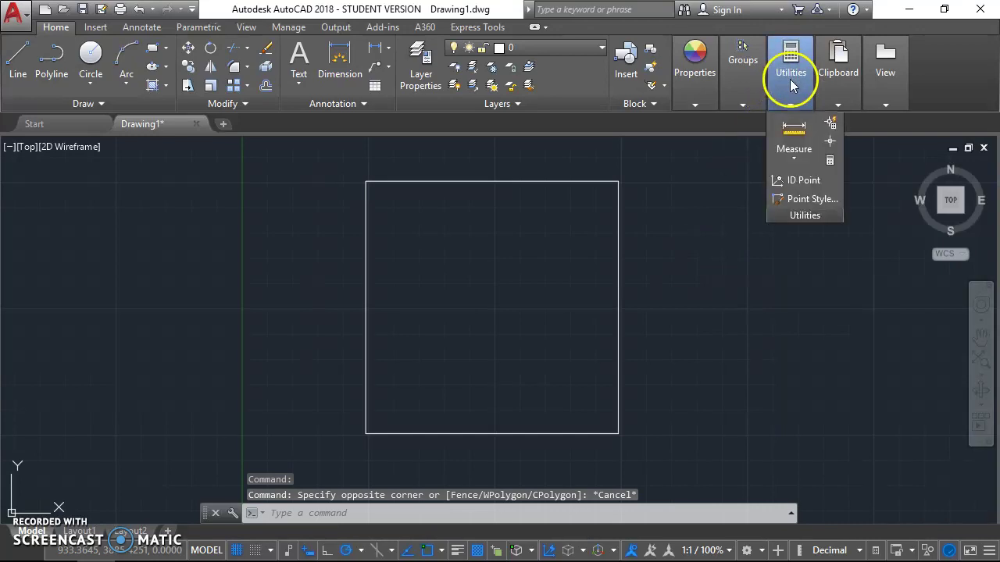
click(742, 86)
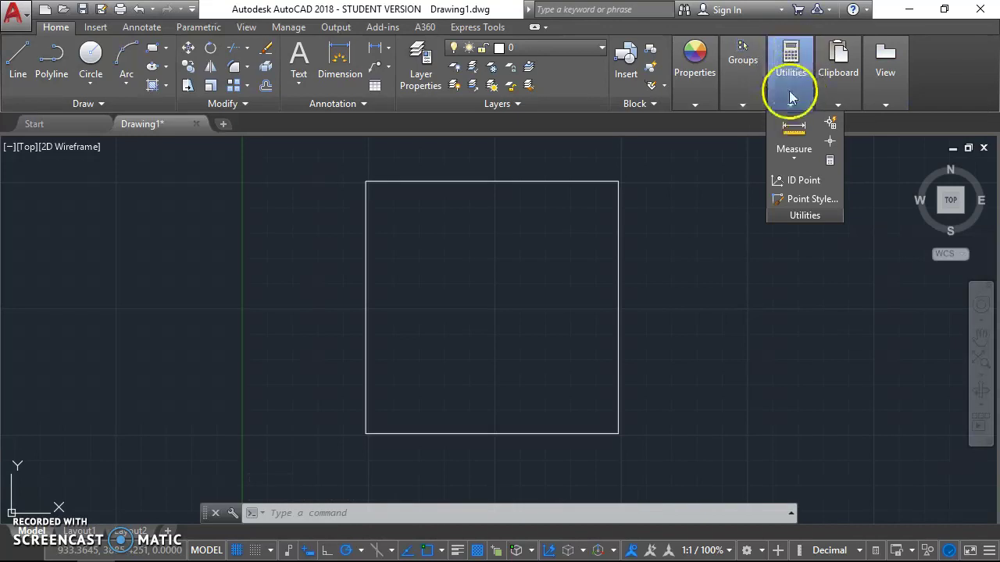
click(798, 134)
mouse_move(793, 129)
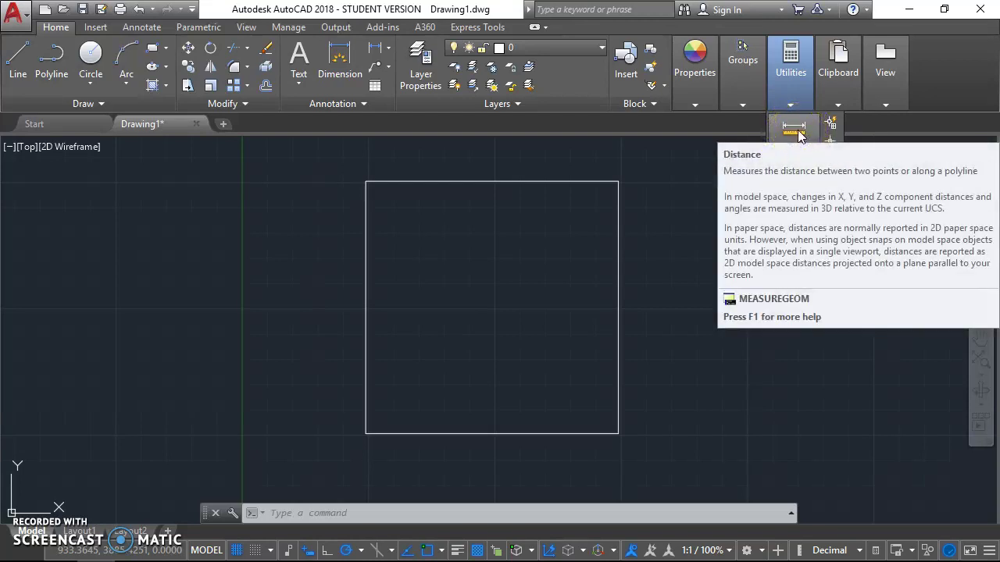
click(816, 90)
click(789, 100)
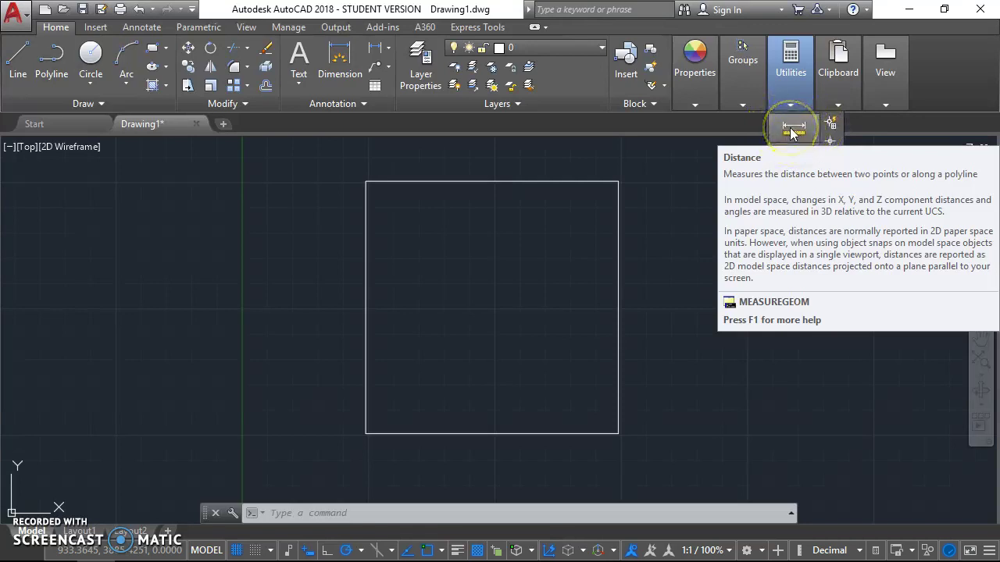
- Measure the square's top side from top-left to top-right corner, reading 500 units
click(791, 133)
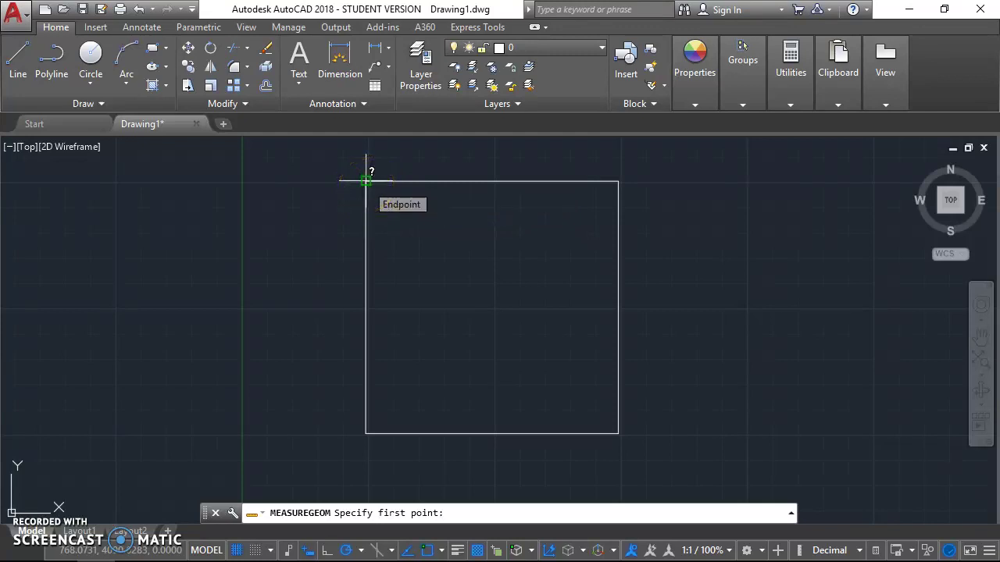
click(366, 181)
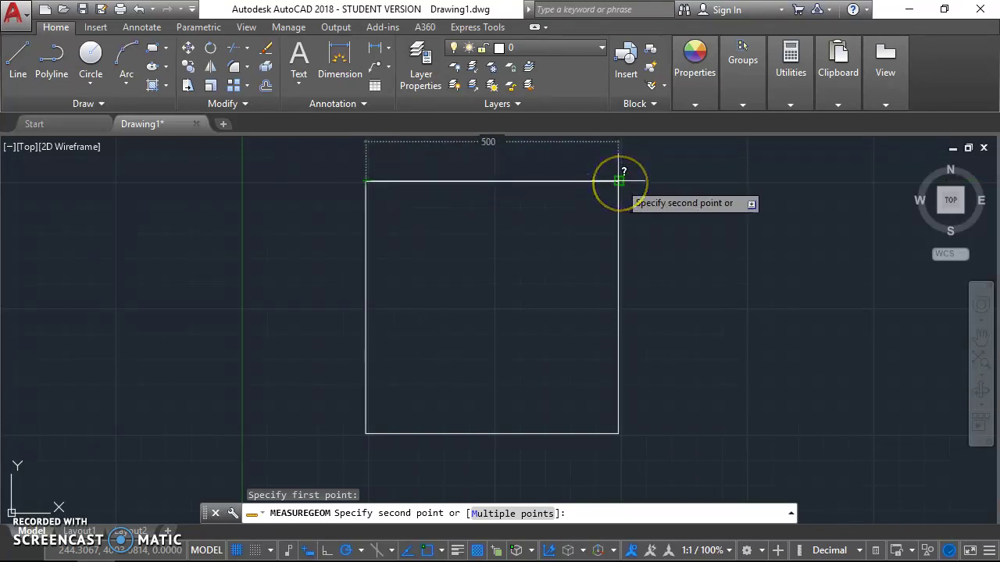
click(619, 183)
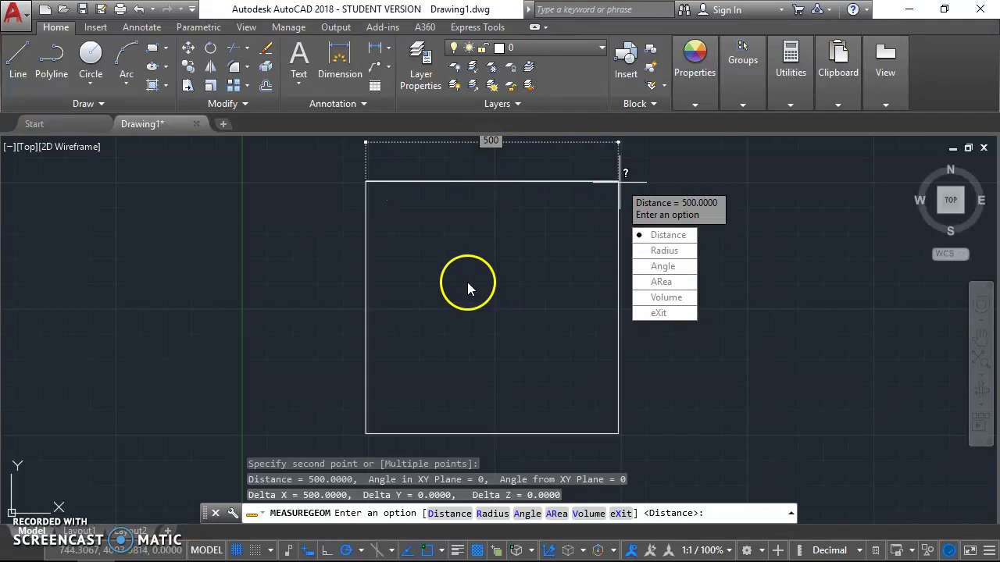
- End that measurement and start a fresh Measure Distance
key(Escape)
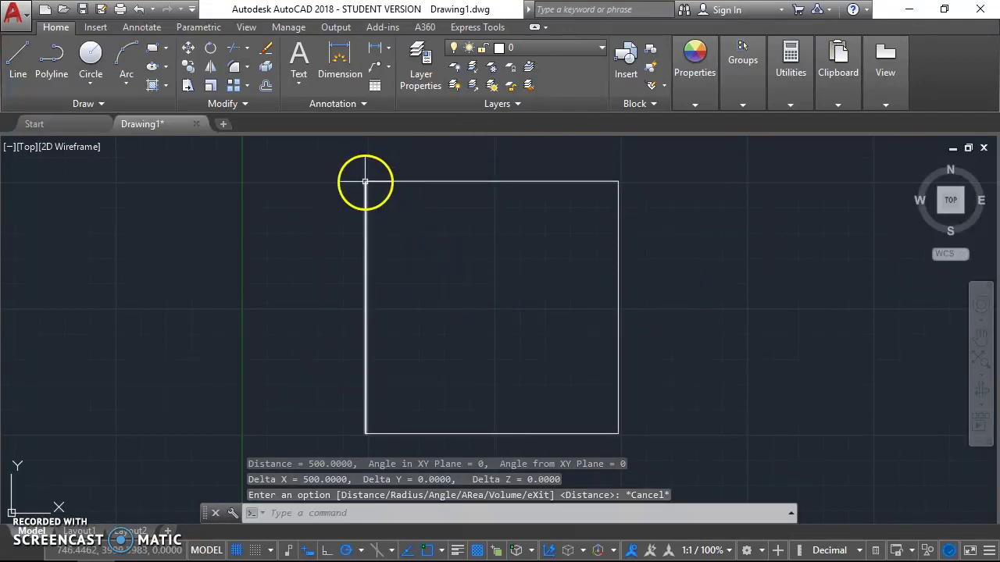
click(793, 75)
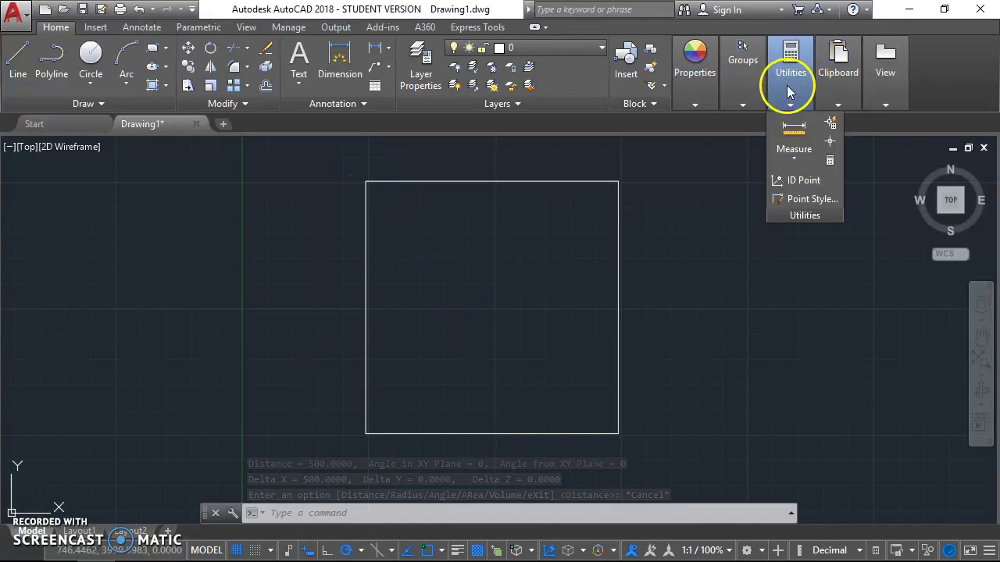
click(795, 131)
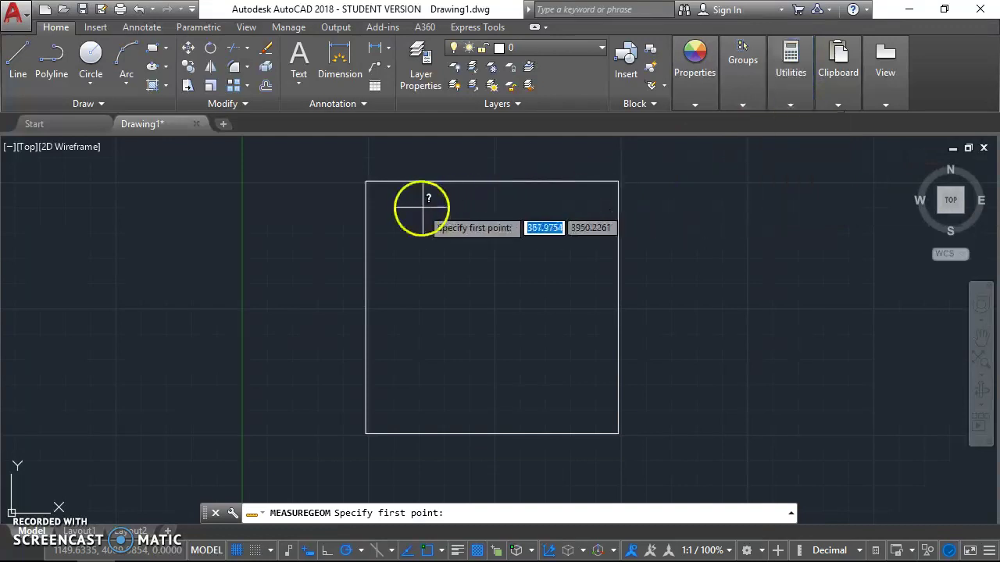
- Measure the top-left to bottom-right diagonal: 707.1068 units at 315°
click(367, 181)
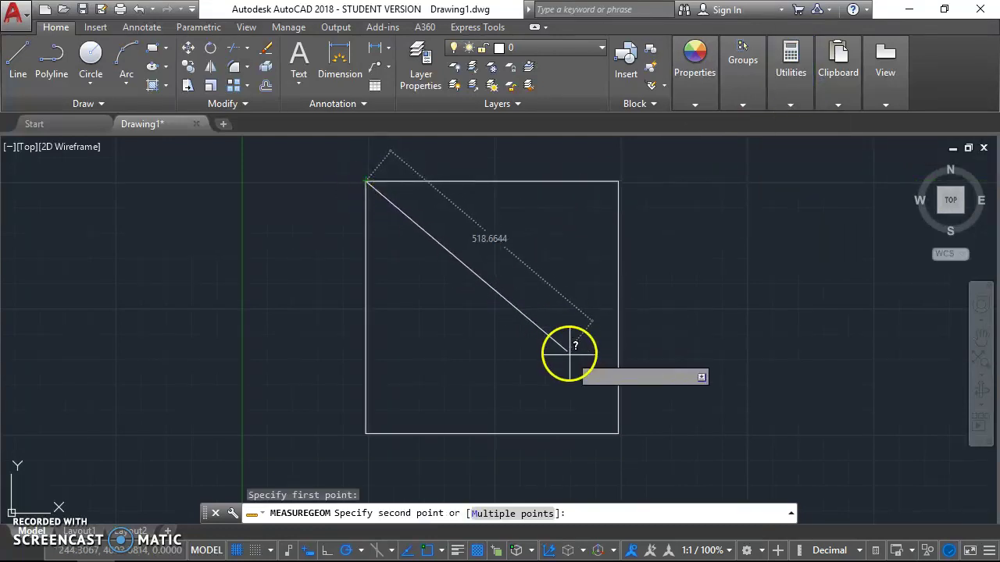
click(618, 434)
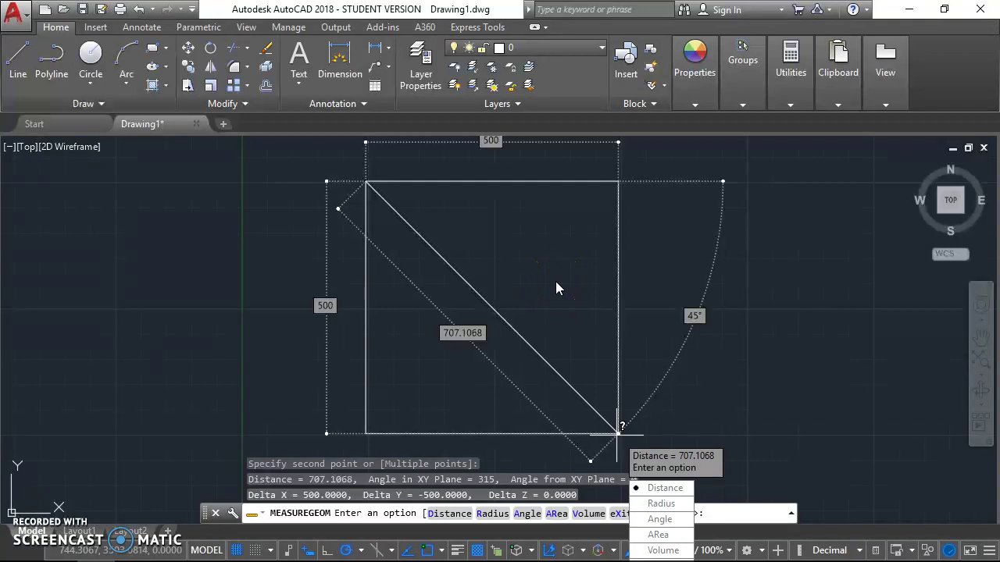
- Cancel the measurement and delete the square's top and bottom lines
key(Escape)
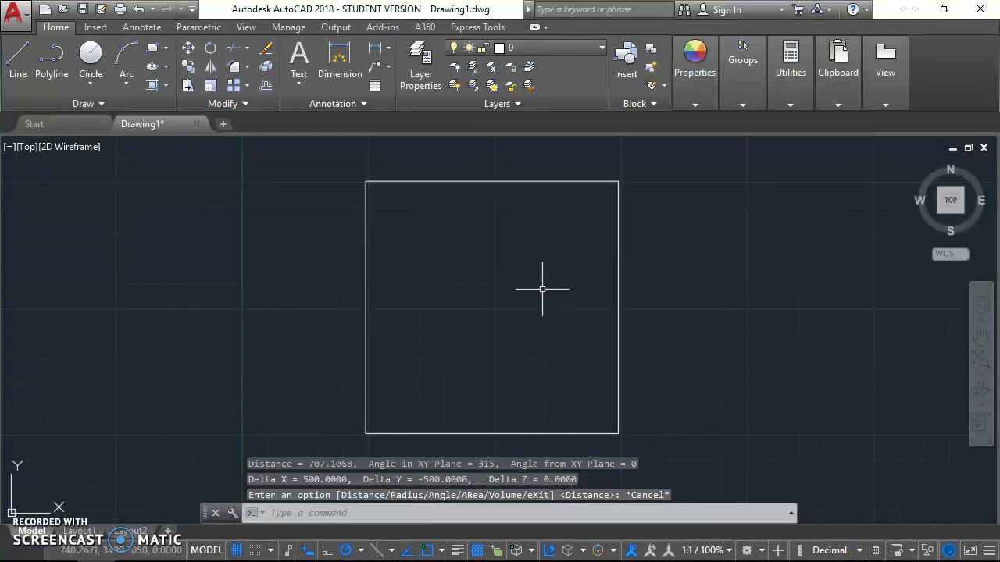
click(490, 182)
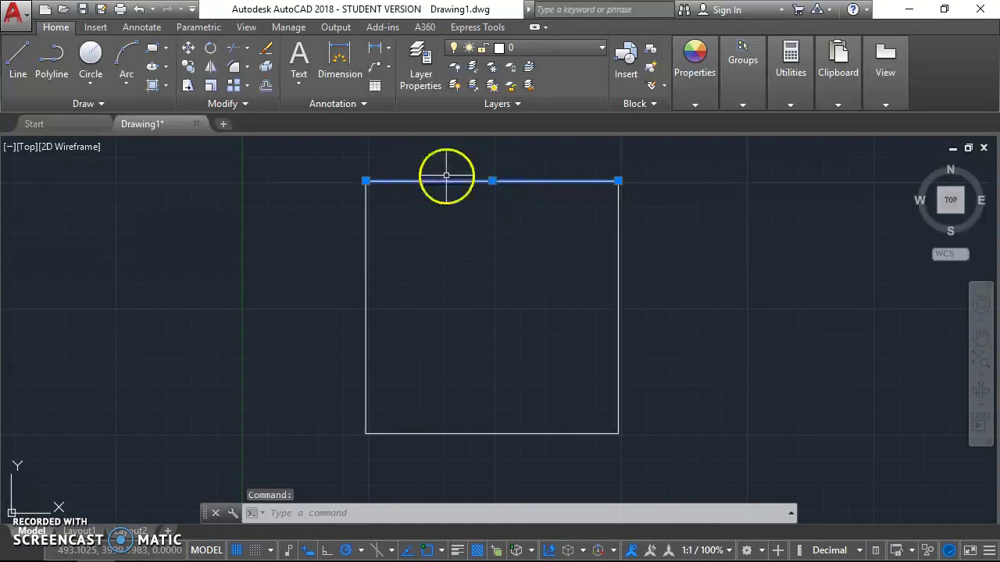
key(Delete)
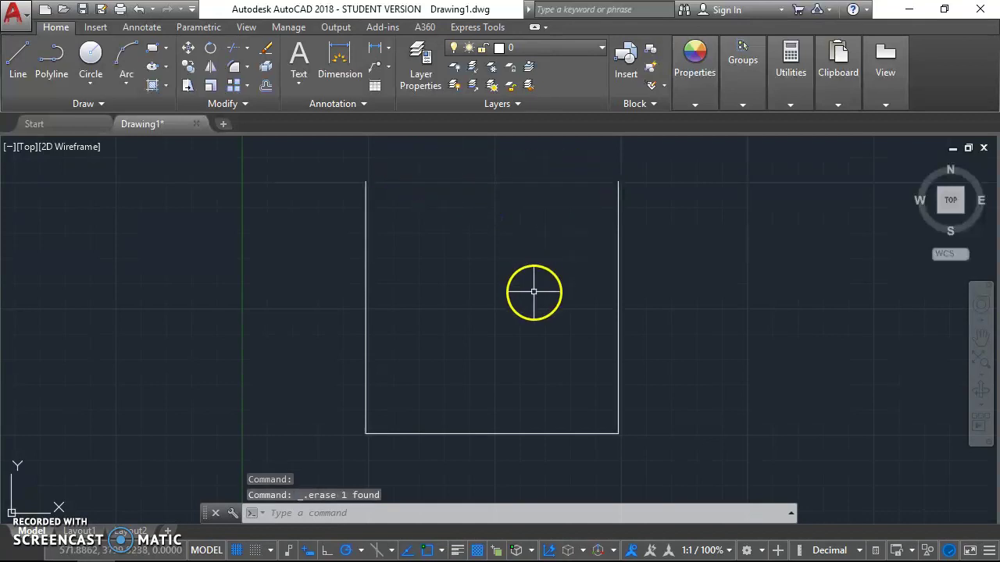
click(493, 432)
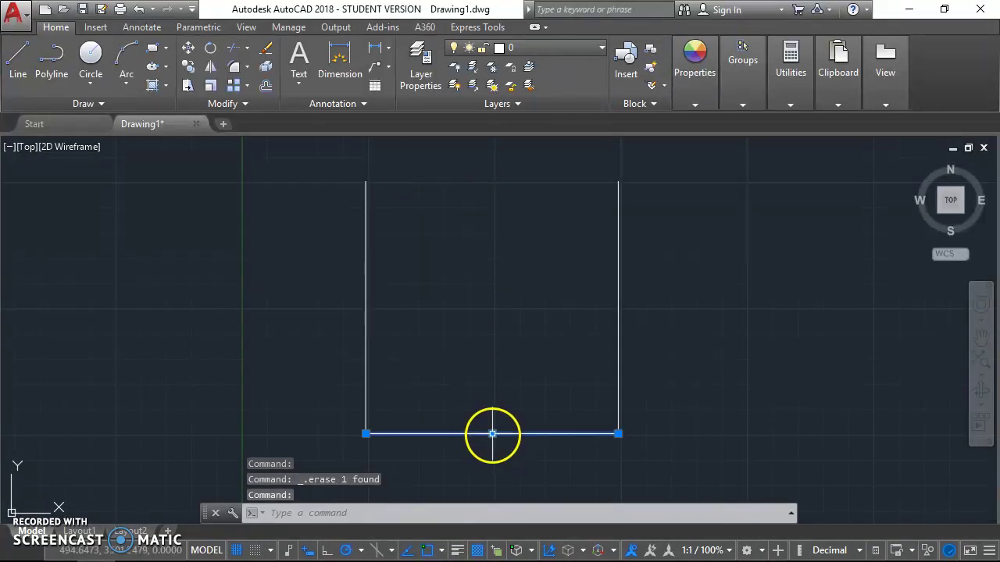
key(Delete)
click(792, 67)
- Measure from the left line's midpoint to the right line's midpoint, giving 500
click(795, 125)
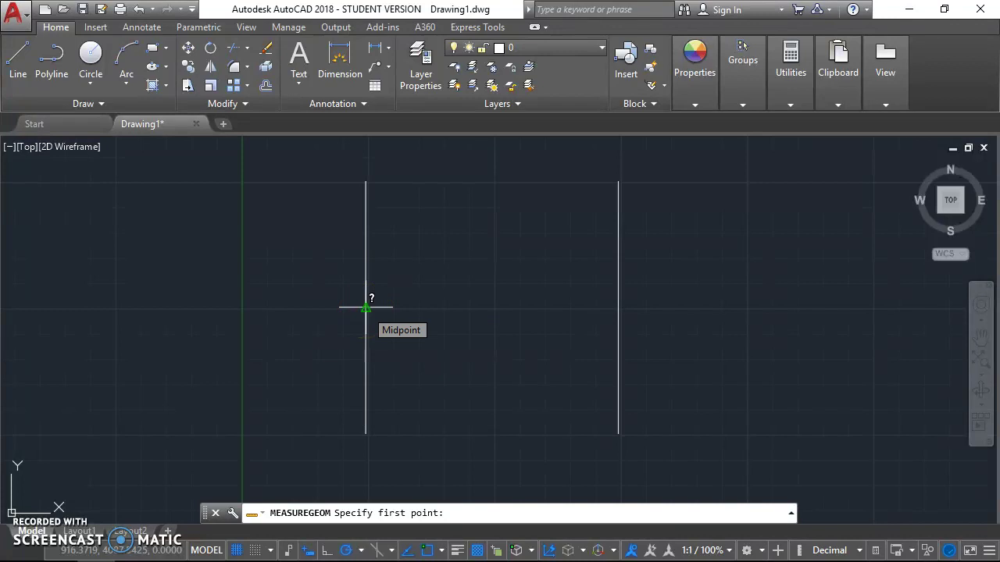
click(365, 307)
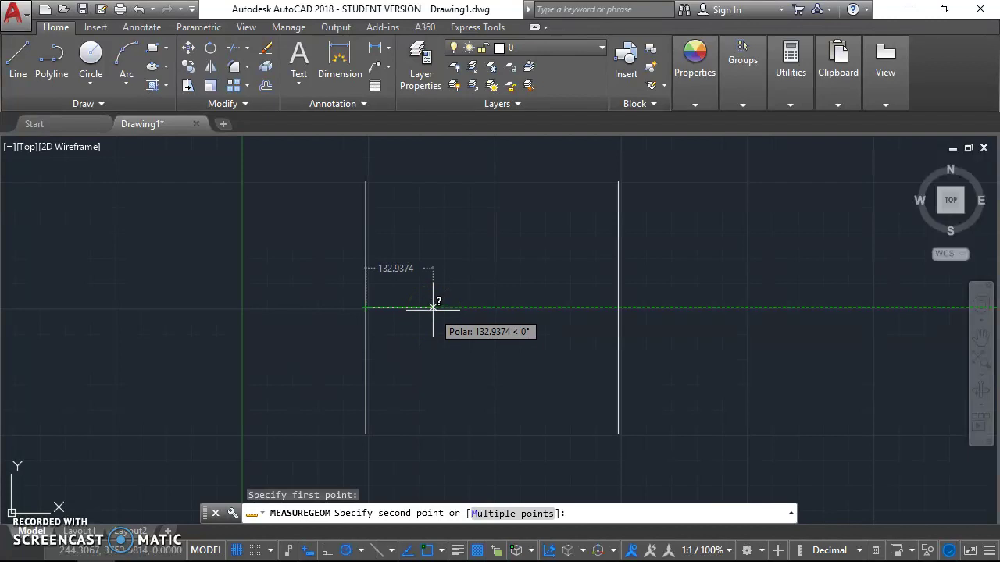
drag(434, 307, 618, 307)
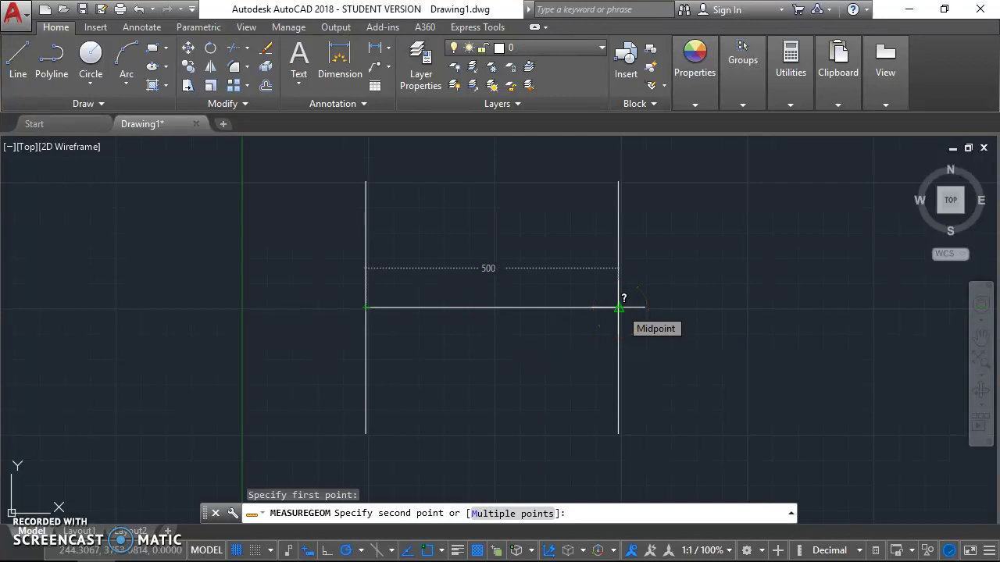
click(619, 307)
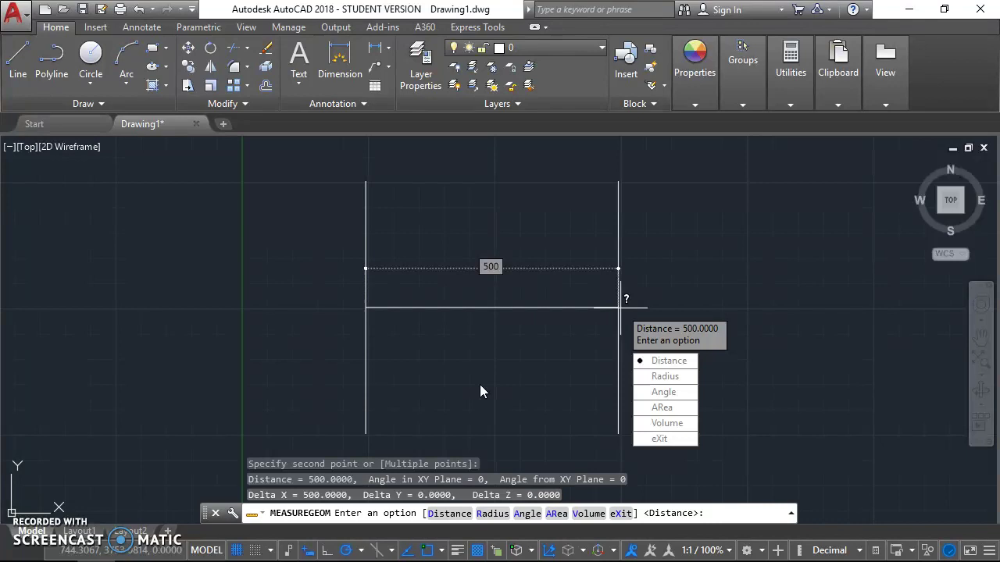
click(486, 384)
click(534, 291)
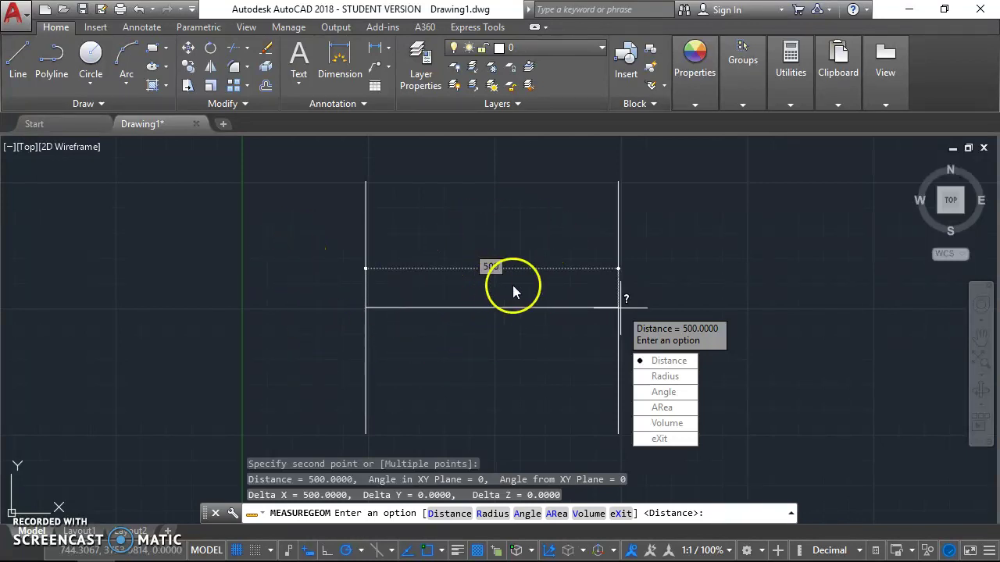